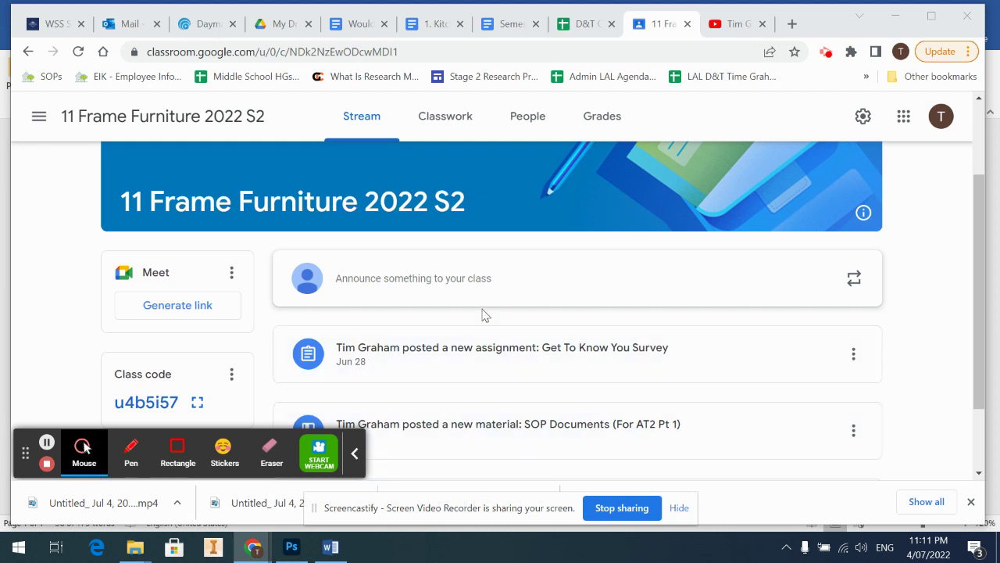
Glance at the enlarged class code, then open the AT2 pt1 - Investigation and Design assignment's instructions.
{"action": "scroll", "coordinate": [481, 315], "scroll_direction": "down", "scroll_amount": 2}
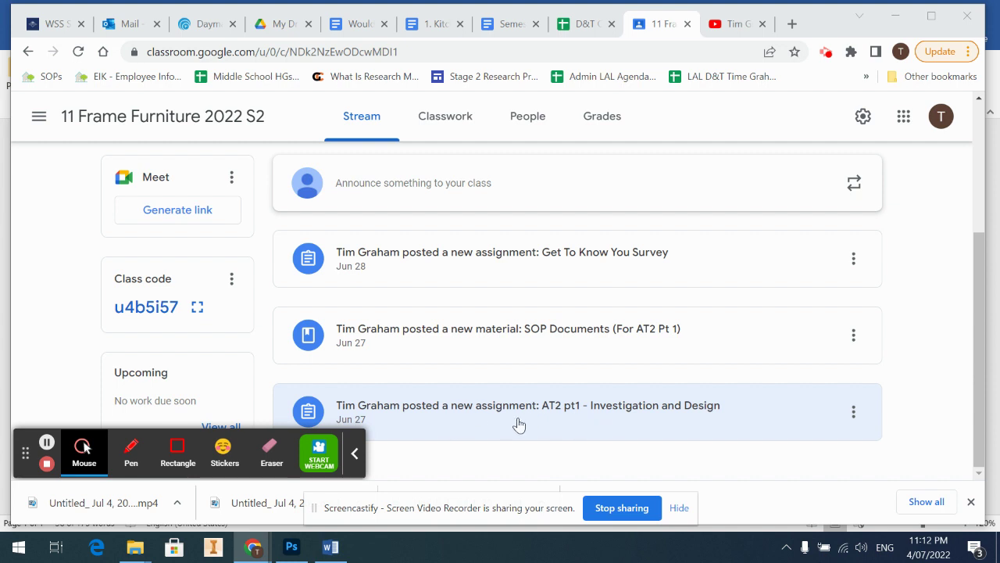
{"action": "left_click", "coordinate": [354, 455]}
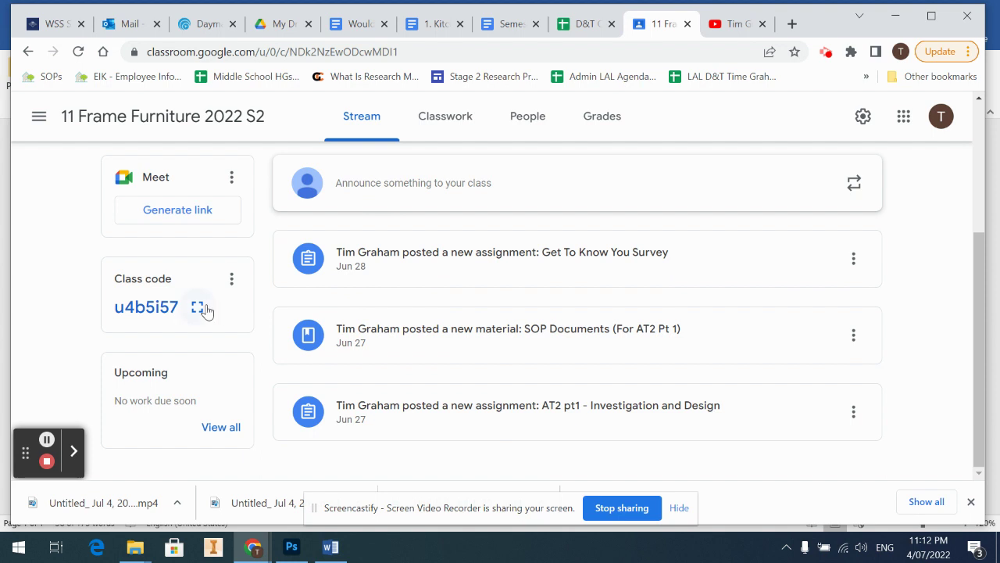
{"action": "left_click", "coordinate": [200, 307]}
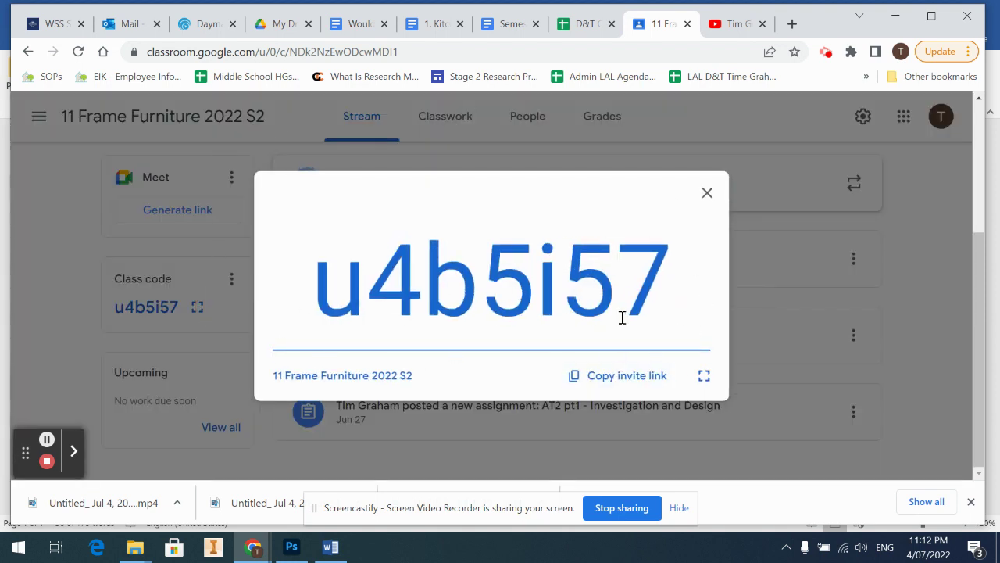
{"action": "left_click", "coordinate": [708, 194]}
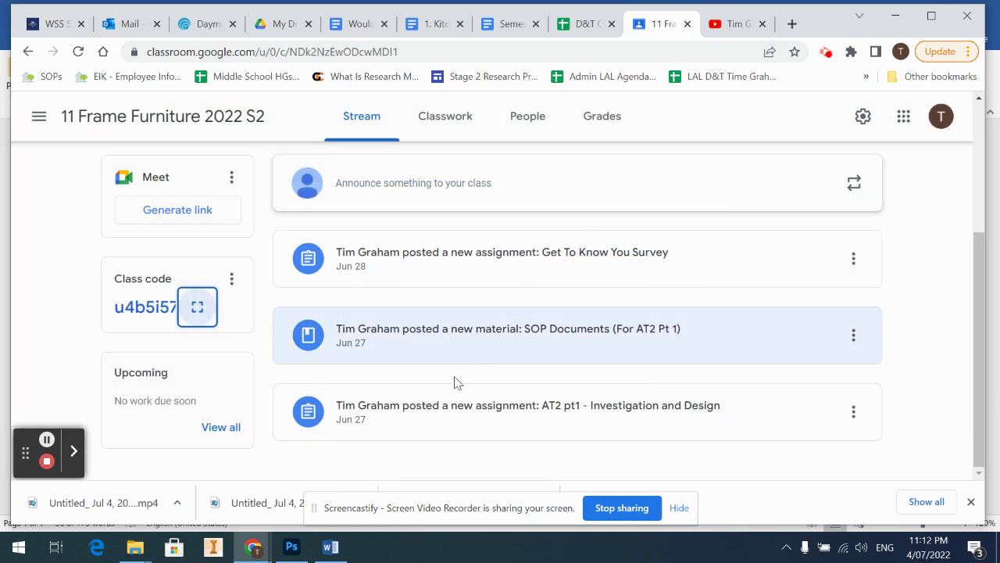
{"action": "left_click", "coordinate": [569, 412]}
{"action": "left_click", "coordinate": [435, 116]}
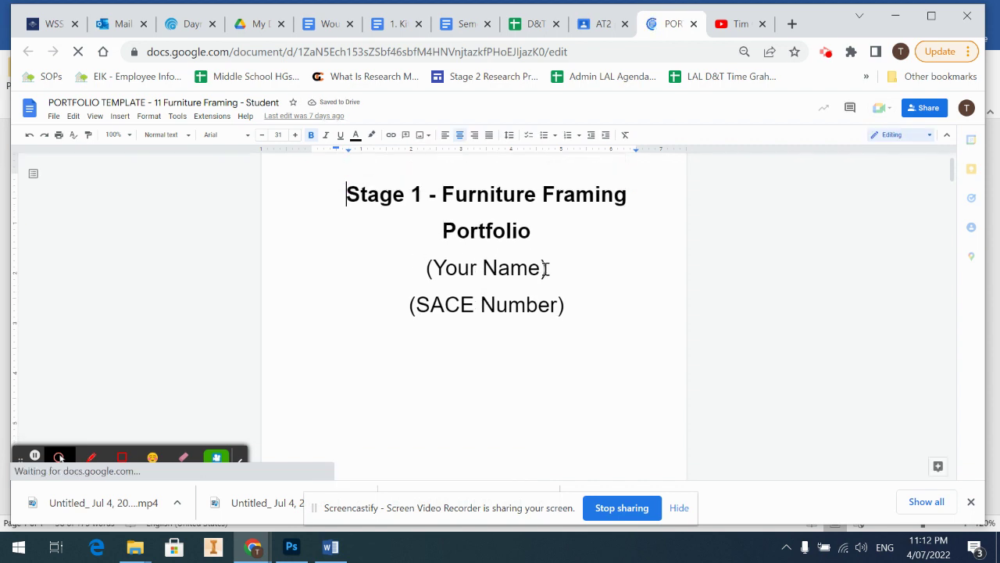
Scroll the portfolio template from its title page past the Design Brief to Part A – Design Development.
{"action": "scroll", "coordinate": [506, 311], "scroll_direction": "down", "scroll_amount": 2}
{"action": "scroll", "coordinate": [506, 311], "scroll_direction": "down", "scroll_amount": 8}
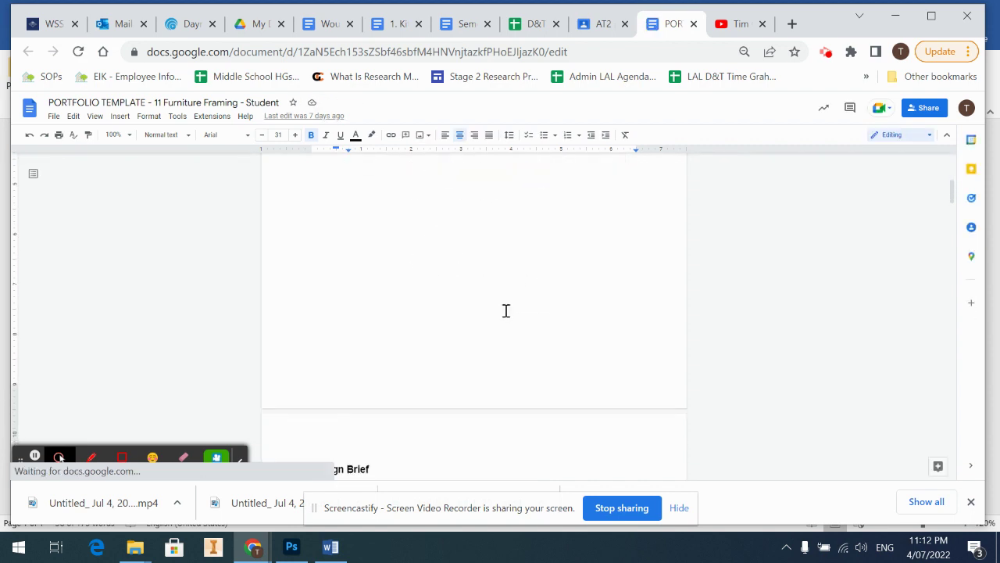
{"action": "scroll", "coordinate": [506, 311], "scroll_direction": "up", "scroll_amount": 9}
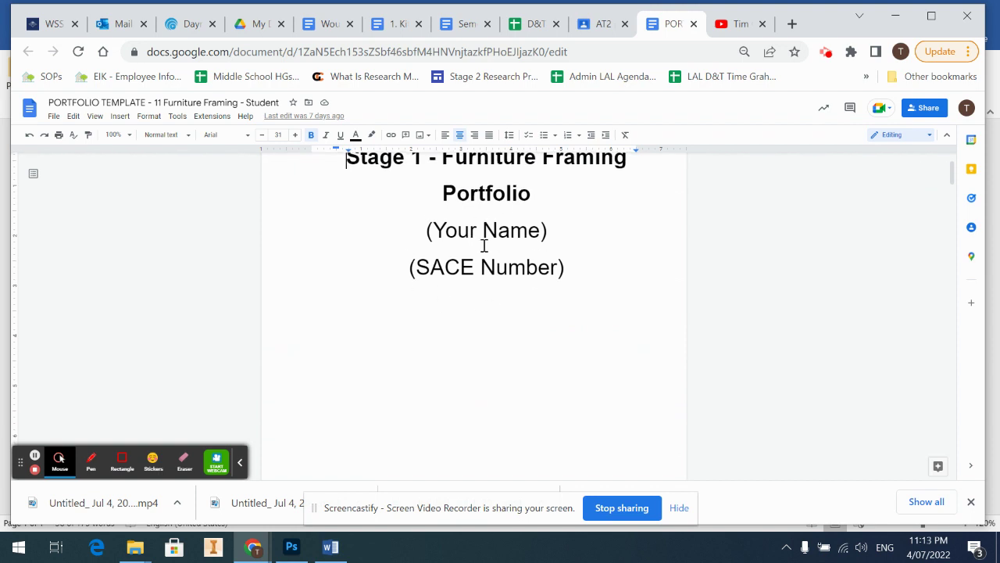
{"action": "scroll", "coordinate": [552, 311], "scroll_direction": "down", "scroll_amount": 1}
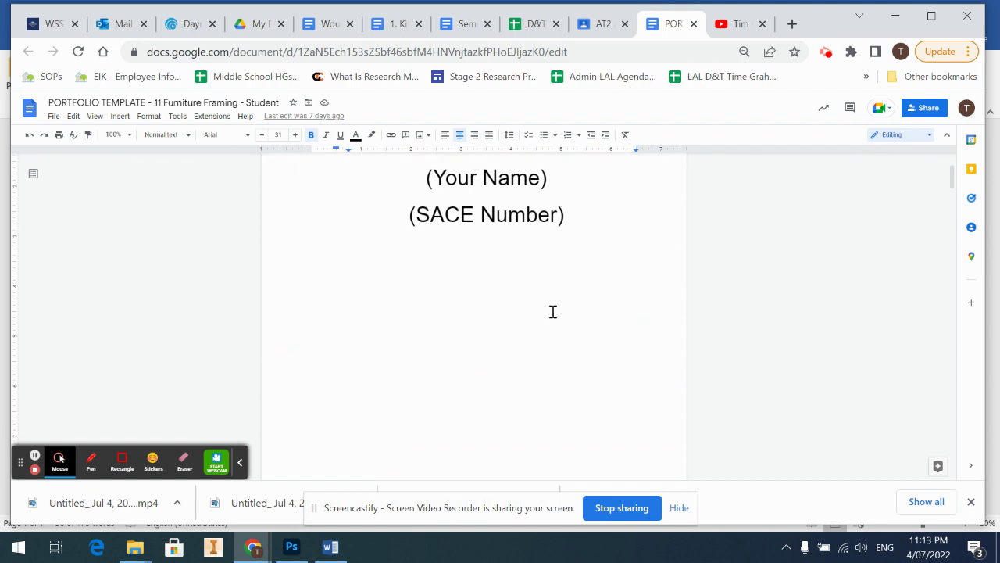
{"action": "scroll", "coordinate": [458, 420], "scroll_direction": "down", "scroll_amount": 2}
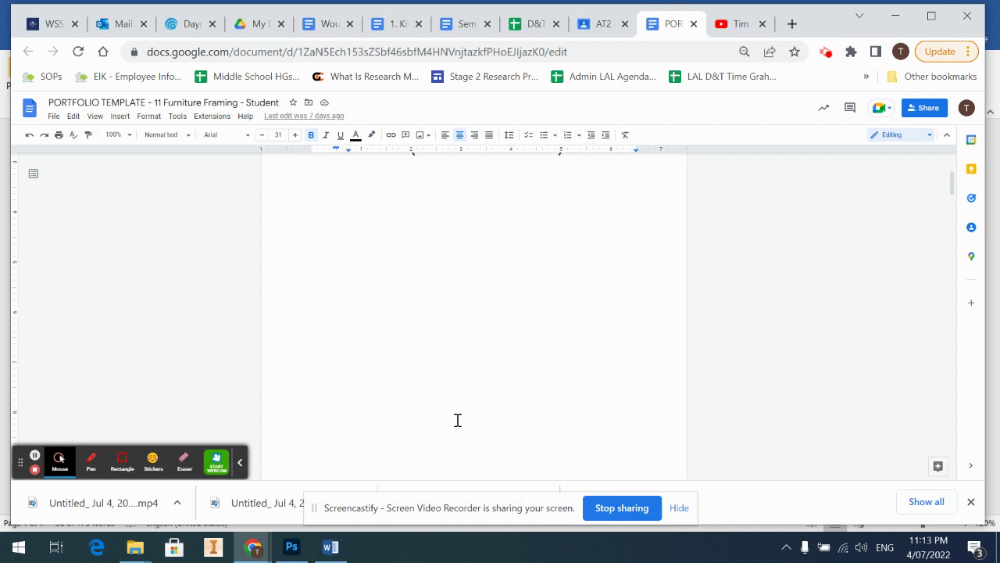
{"action": "scroll", "coordinate": [458, 420], "scroll_direction": "down", "scroll_amount": 6}
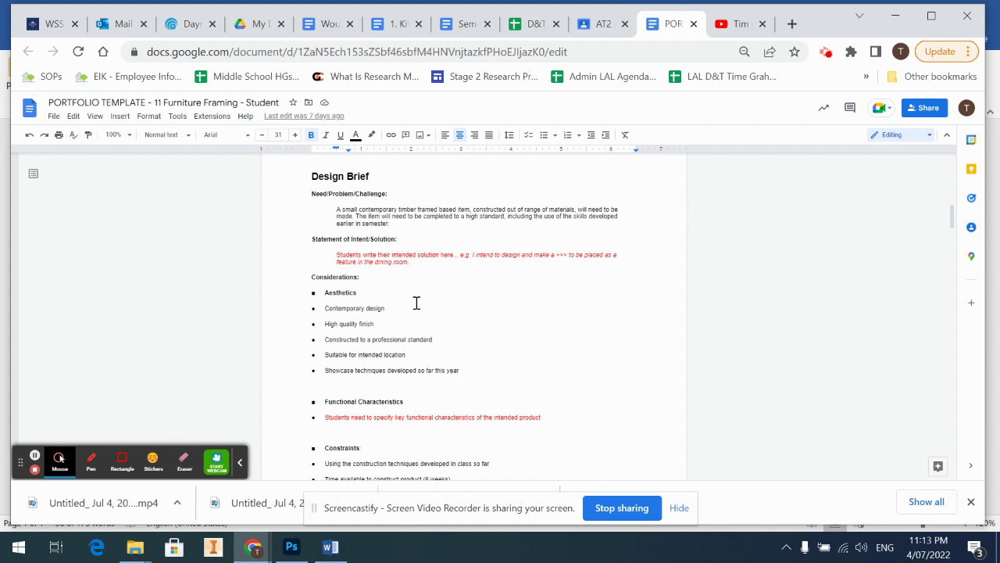
{"action": "scroll", "coordinate": [360, 323], "scroll_direction": "down", "scroll_amount": 5}
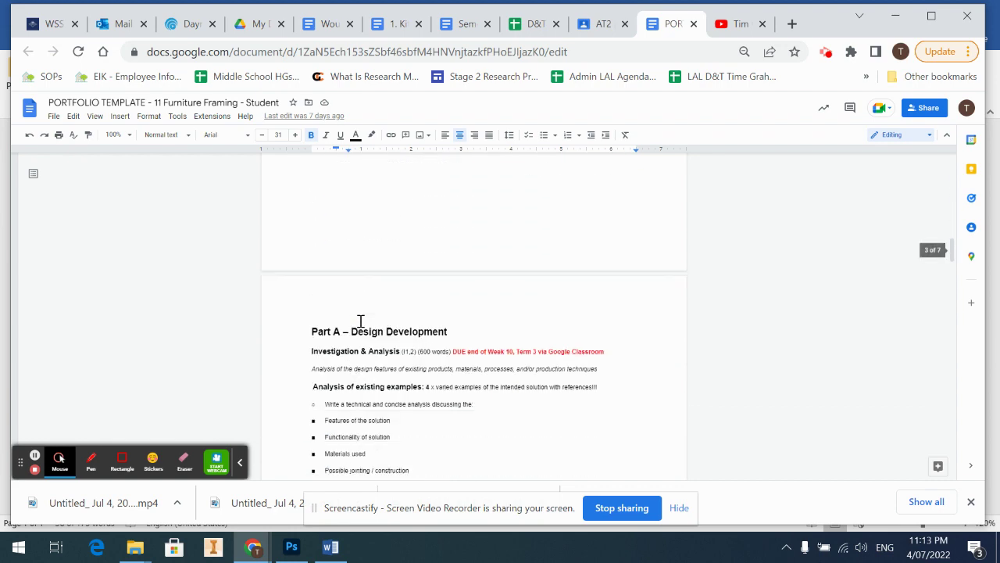
Review the analysis table and Design Brief considerations, then open a new Chrome tab on Google.
{"action": "scroll", "coordinate": [399, 387], "scroll_direction": "down", "scroll_amount": 10}
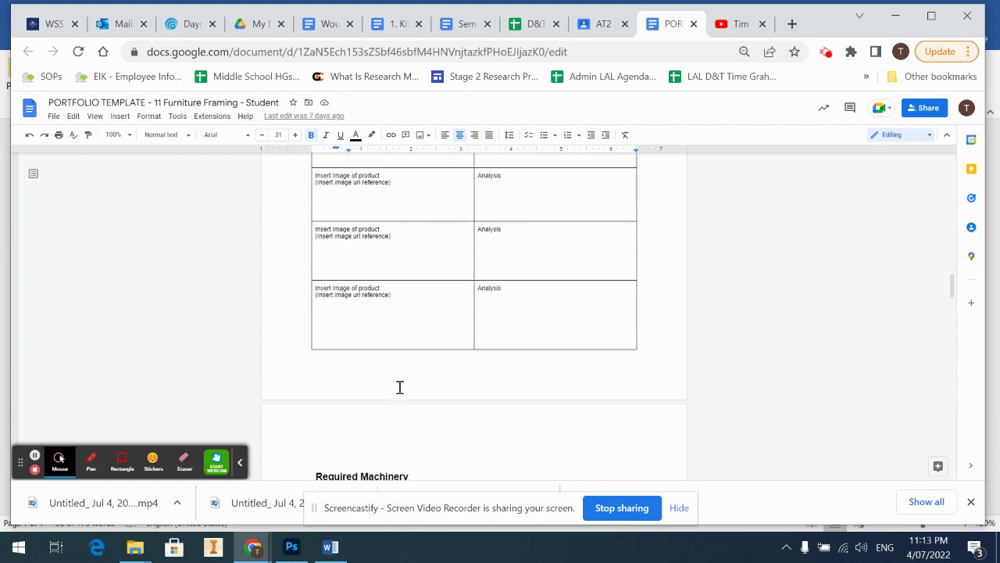
{"action": "scroll", "coordinate": [399, 387], "scroll_direction": "up", "scroll_amount": 7}
{"action": "scroll", "coordinate": [400, 387], "scroll_direction": "up", "scroll_amount": 8}
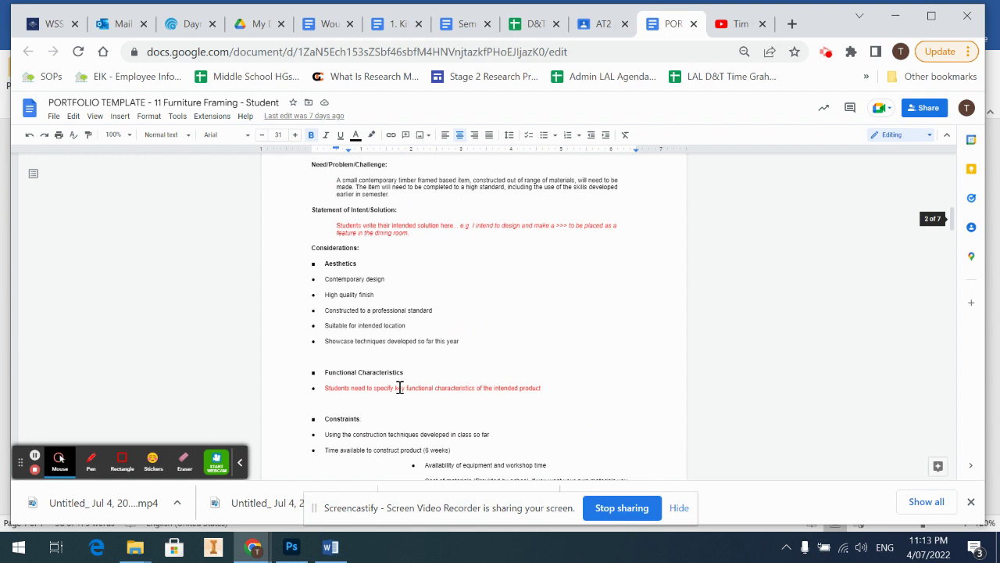
{"action": "scroll", "coordinate": [334, 321], "scroll_direction": "down", "scroll_amount": 1}
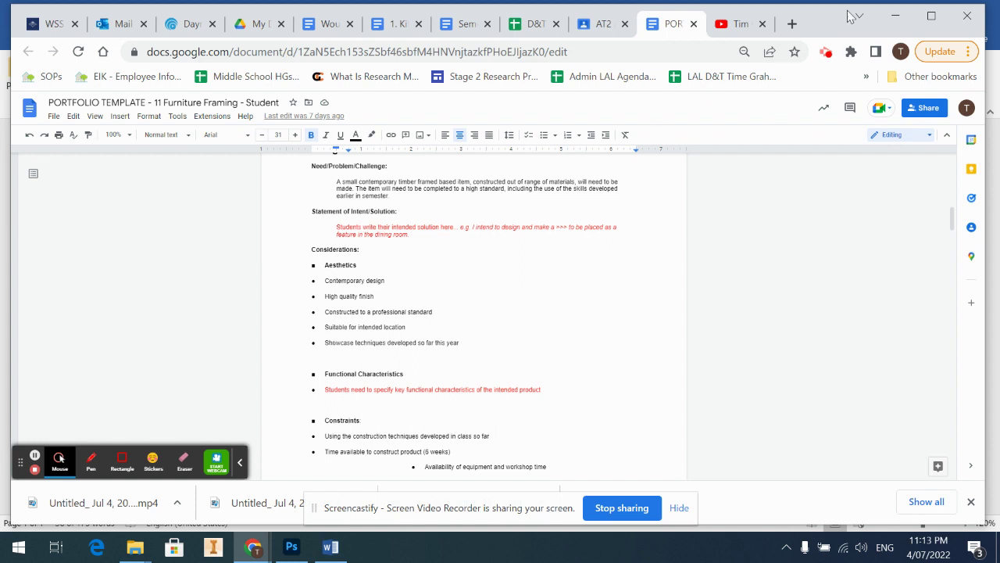
{"action": "left_click", "coordinate": [792, 25]}
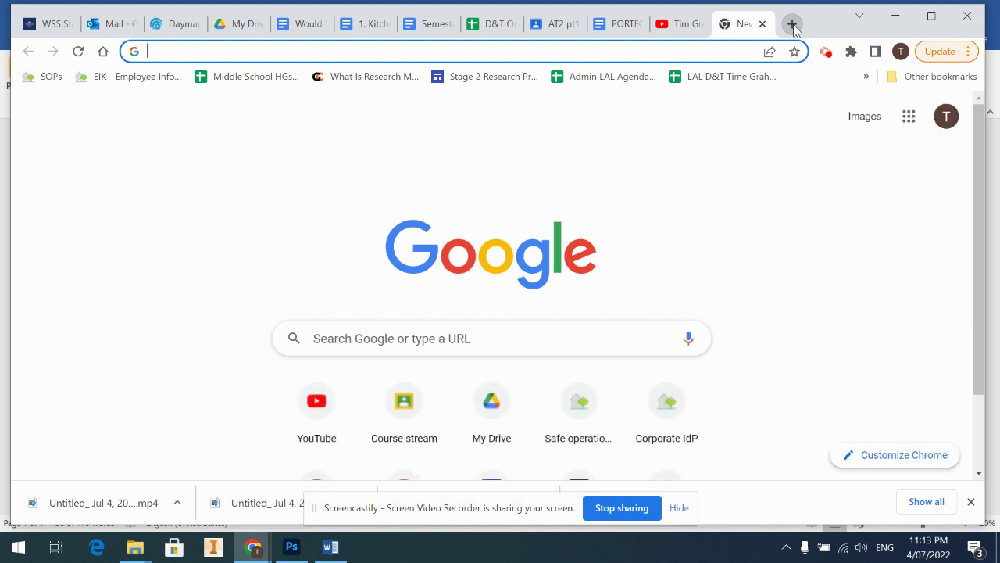
Search Google for 'coffee table', switch to image results and preview the Trim Coffee Table.
{"action": "type", "text": "coffe"}
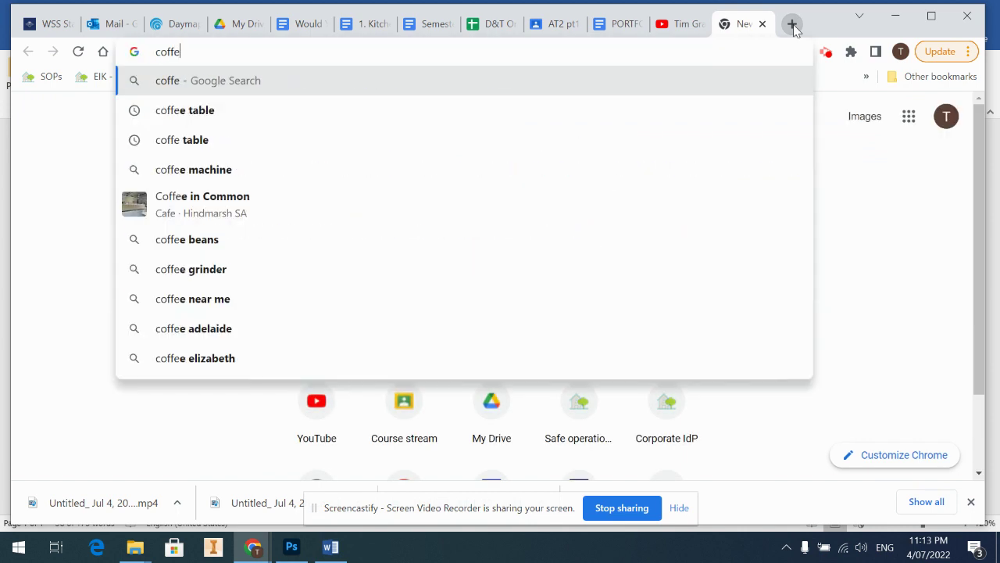
{"action": "type", "text": "e table"}
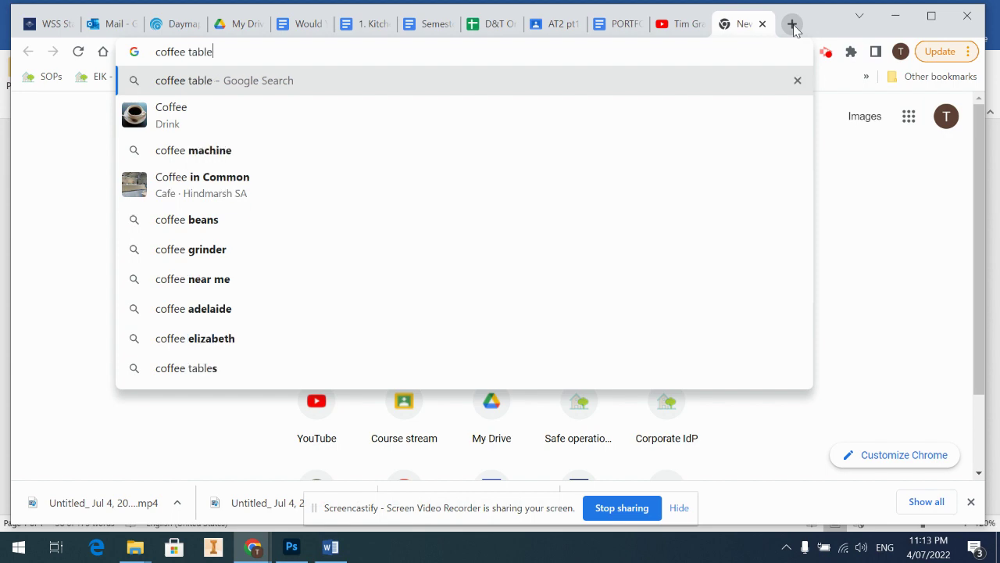
{"action": "key", "text": "Return"}
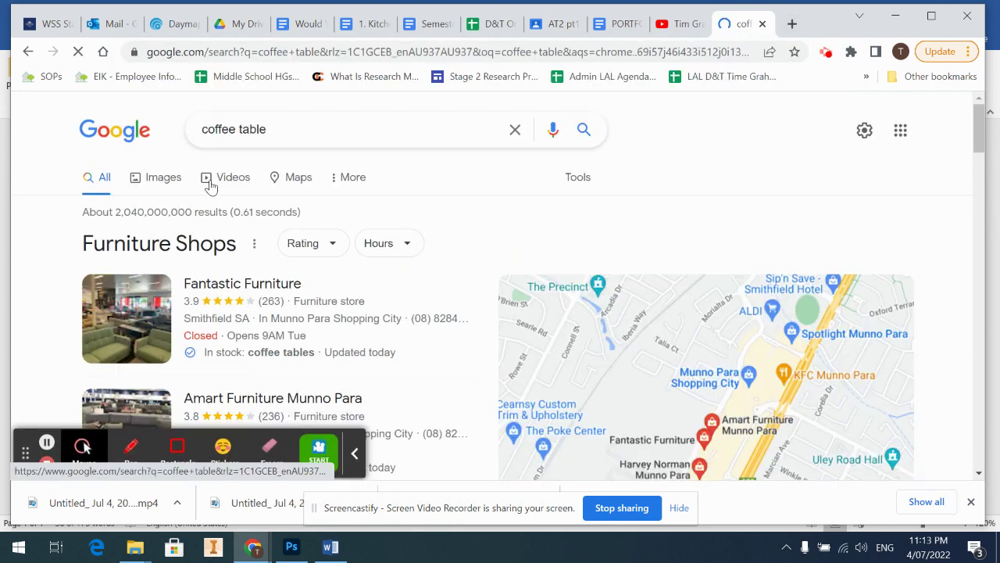
{"action": "left_click", "coordinate": [164, 181]}
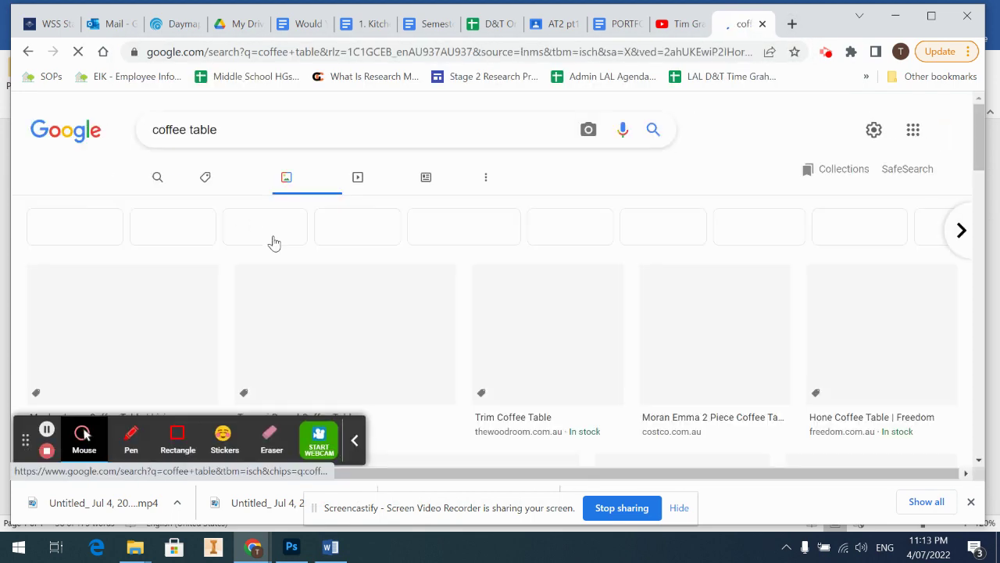
{"action": "scroll", "coordinate": [412, 314], "scroll_direction": "down", "scroll_amount": 3}
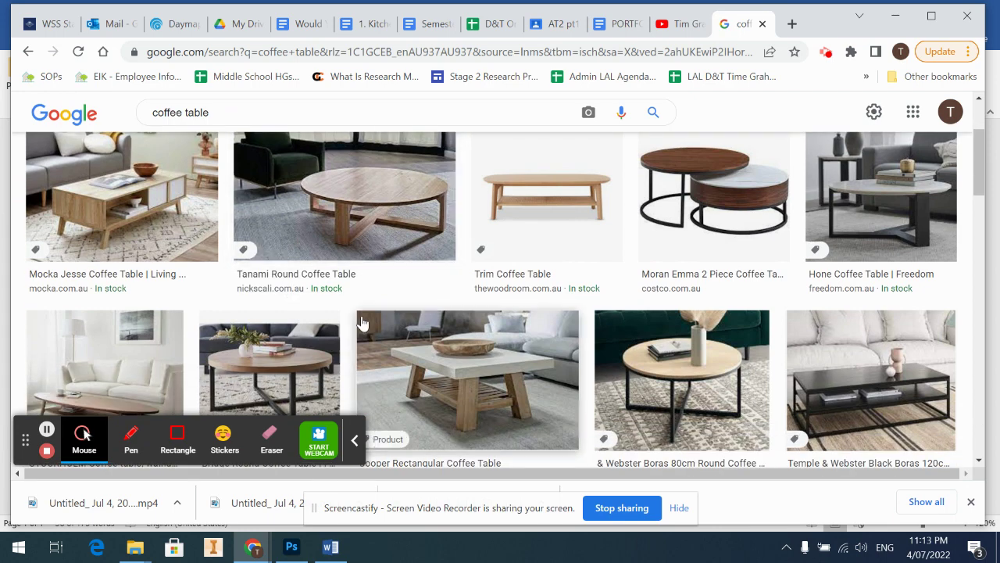
{"action": "scroll", "coordinate": [469, 289], "scroll_direction": "up", "scroll_amount": 1}
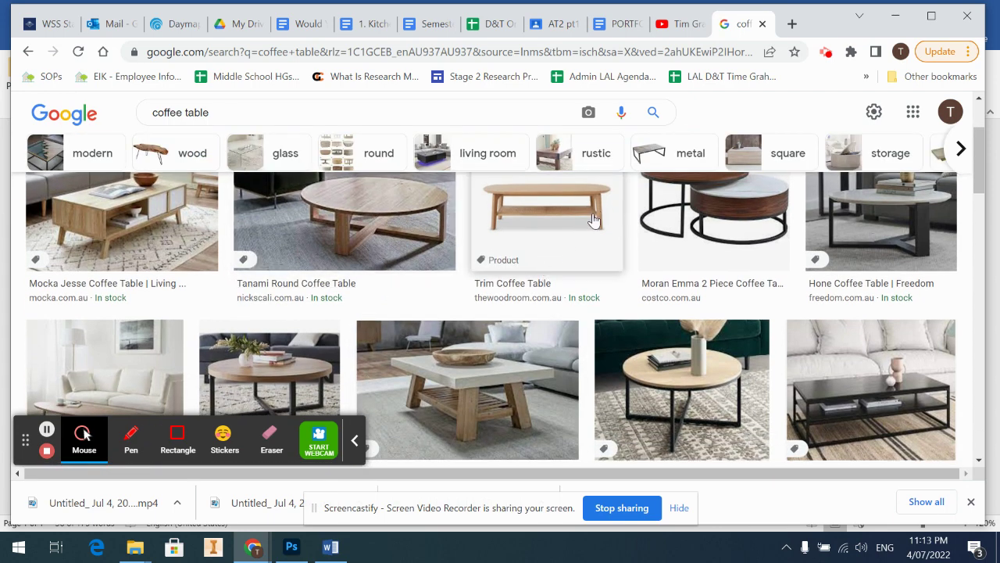
{"action": "left_click", "coordinate": [594, 221]}
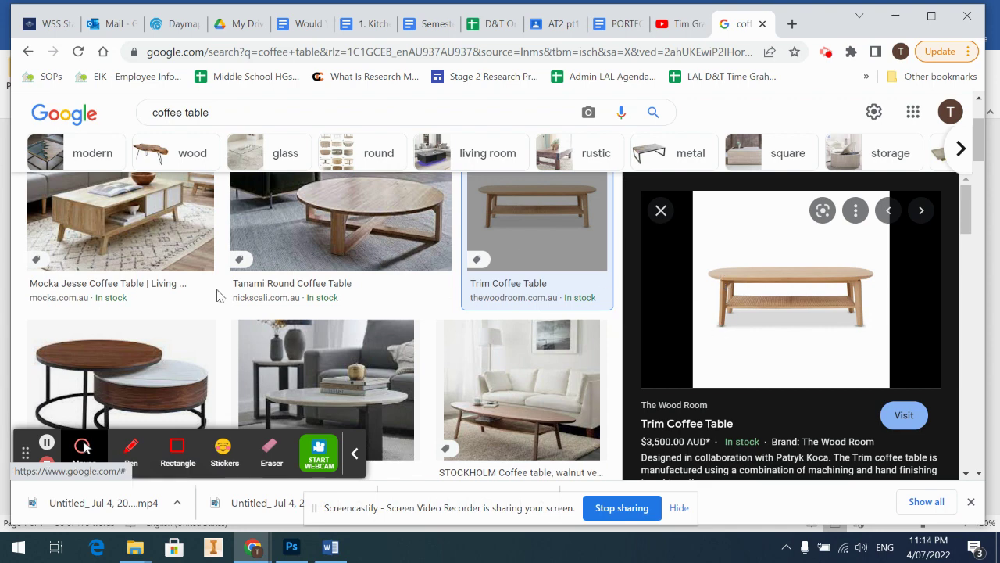
Preview the Tanami Round, HAVSTA and Mocka Jesse coffee table image results.
{"action": "scroll", "coordinate": [346, 279], "scroll_direction": "down", "scroll_amount": 2}
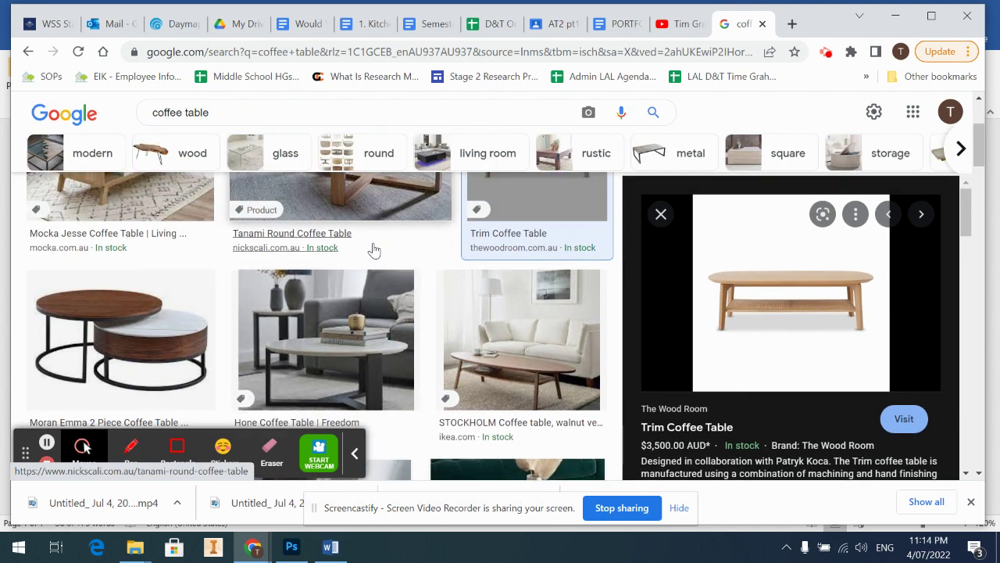
{"action": "scroll", "coordinate": [374, 250], "scroll_direction": "up", "scroll_amount": 2}
{"action": "left_click", "coordinate": [371, 254]}
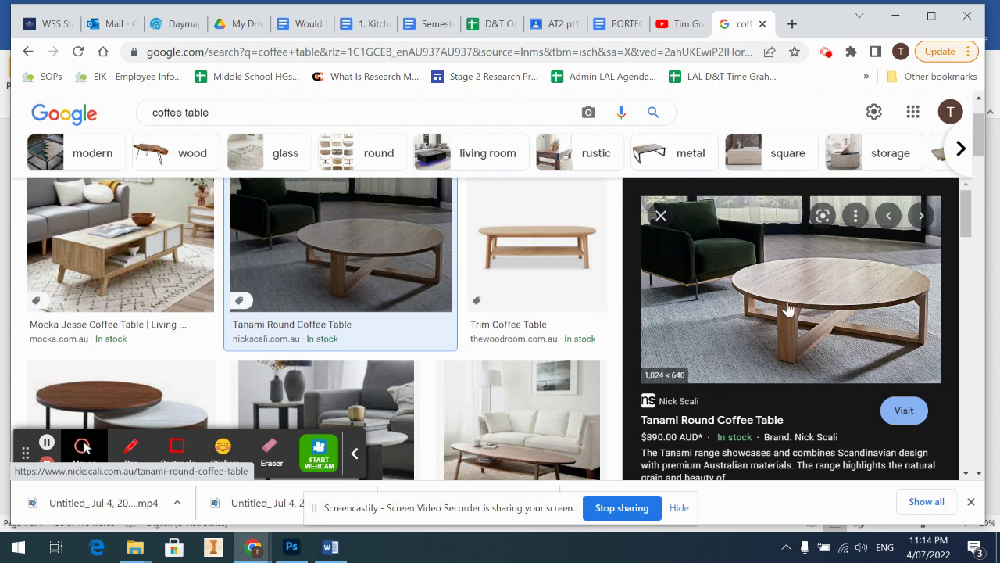
{"action": "scroll", "coordinate": [501, 336], "scroll_direction": "down", "scroll_amount": 8}
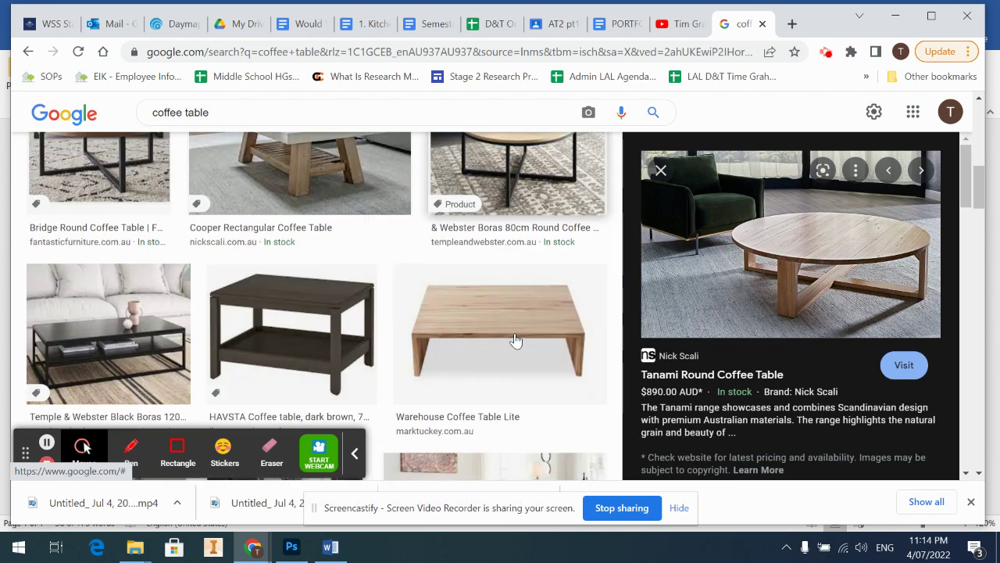
{"action": "scroll", "coordinate": [515, 340], "scroll_direction": "down", "scroll_amount": 2}
{"action": "left_click", "coordinate": [332, 250]}
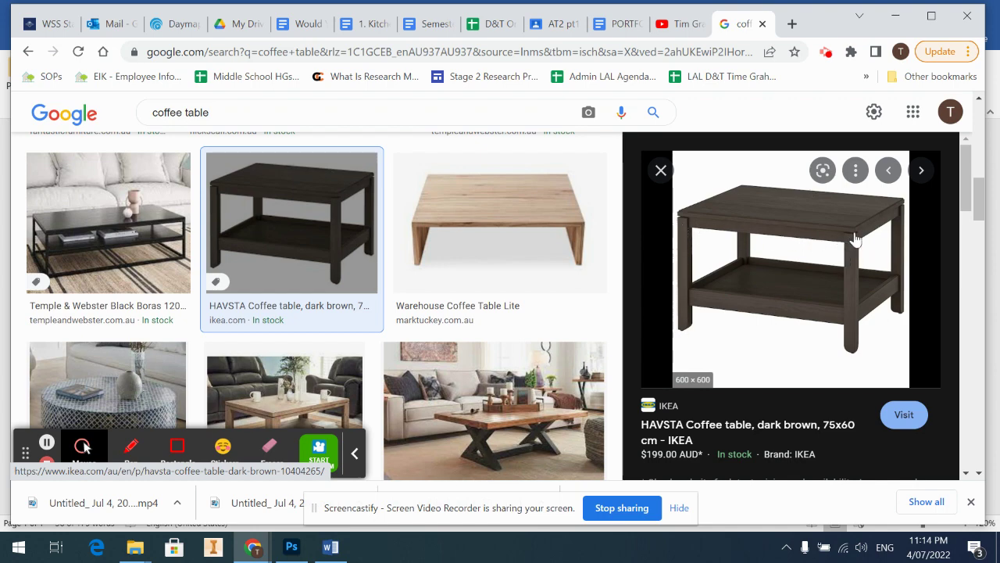
{"action": "scroll", "coordinate": [852, 258], "scroll_direction": "up", "scroll_amount": 5}
{"action": "scroll", "coordinate": [498, 300], "scroll_direction": "up", "scroll_amount": 4}
{"action": "left_click", "coordinate": [139, 232]}
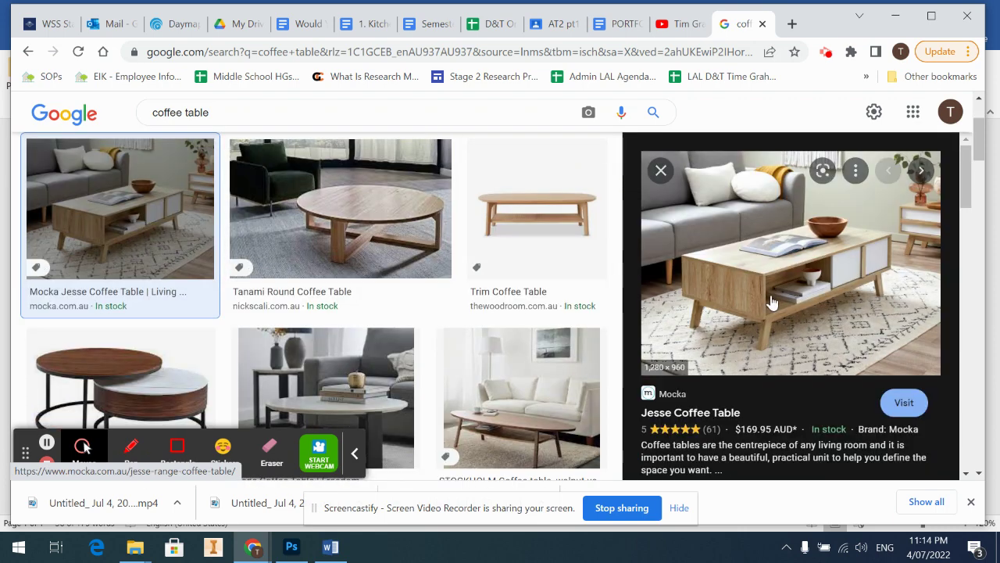
Open the previewed product page in a new tab and return to the image results.
{"action": "right_click", "coordinate": [816, 288]}
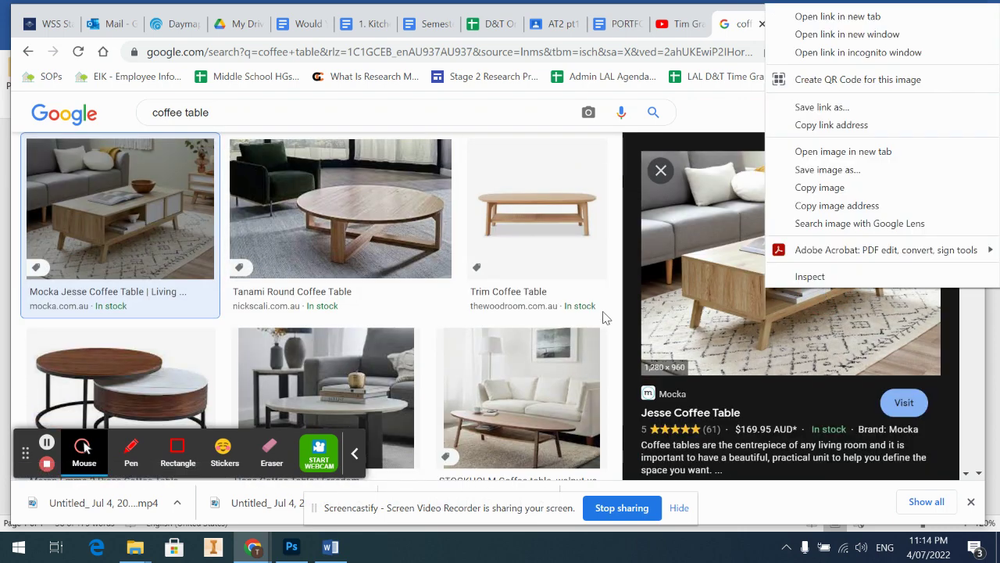
{"action": "left_click", "coordinate": [605, 317]}
{"action": "left_click", "coordinate": [688, 25]}
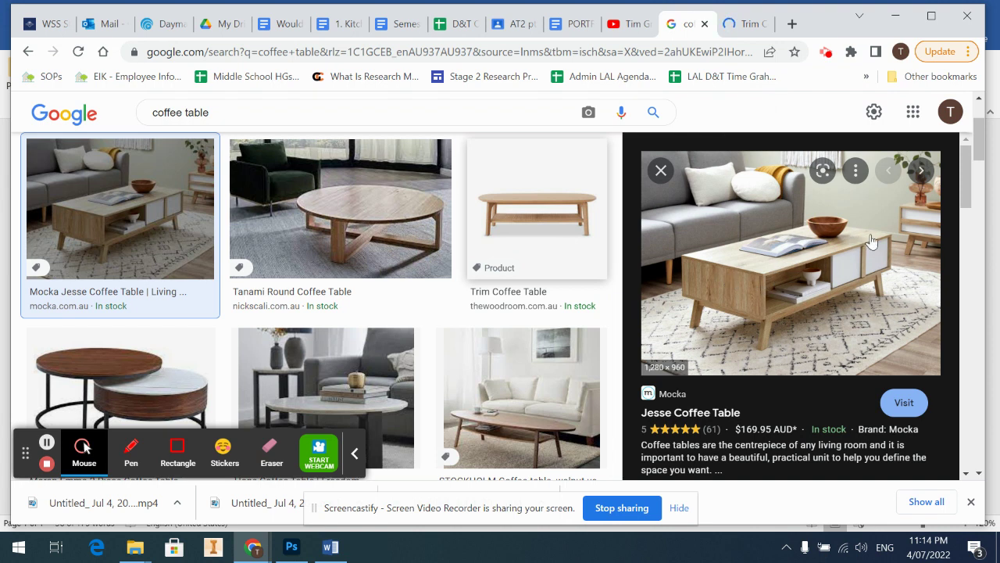
Switch to the portfolio template and scroll through its Design Brief, Considerations and Constraints.
{"action": "left_click", "coordinate": [555, 23]}
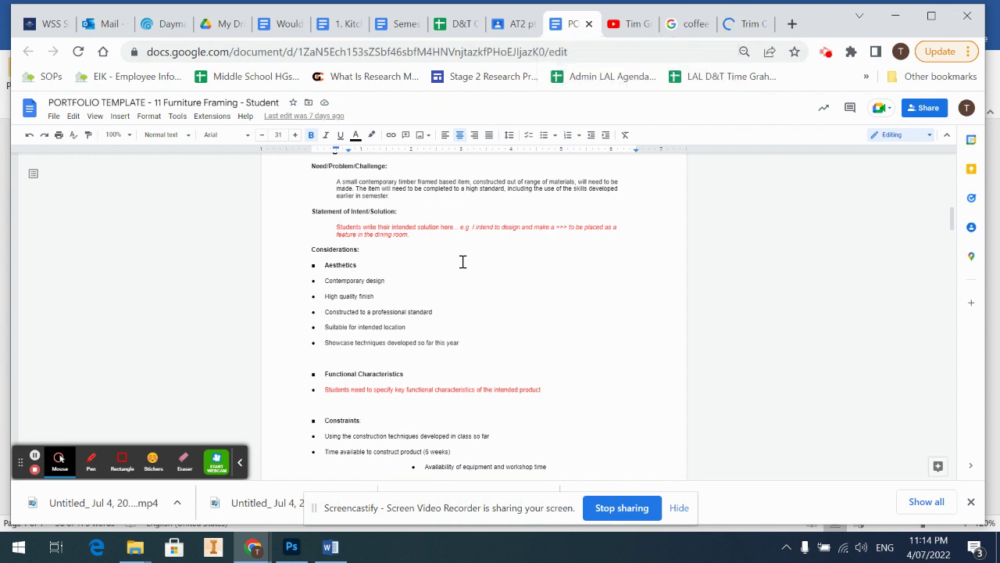
{"action": "scroll", "coordinate": [462, 262], "scroll_direction": "down", "scroll_amount": 1}
{"action": "scroll", "coordinate": [463, 262], "scroll_direction": "up", "scroll_amount": 2}
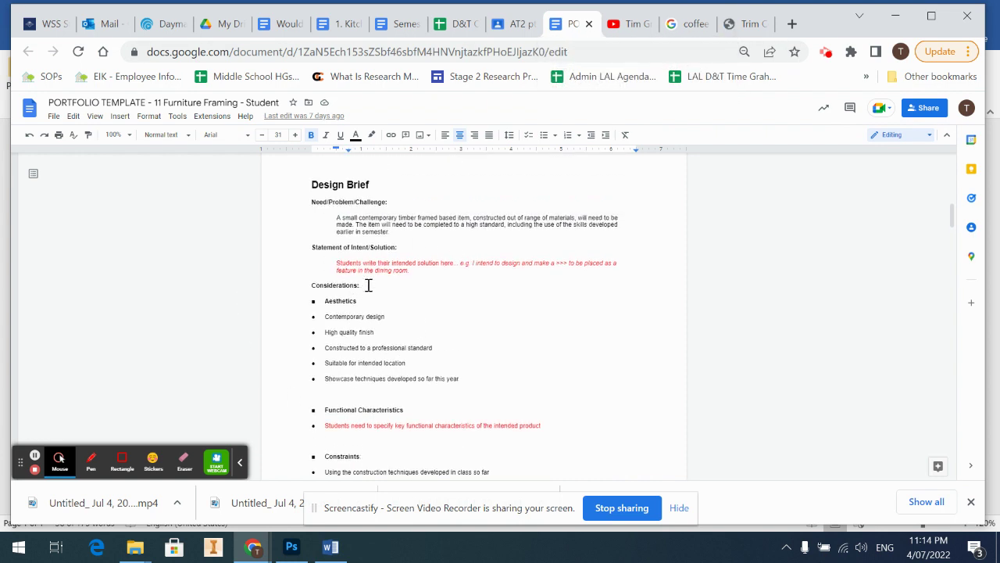
{"action": "scroll", "coordinate": [368, 285], "scroll_direction": "down", "scroll_amount": 1}
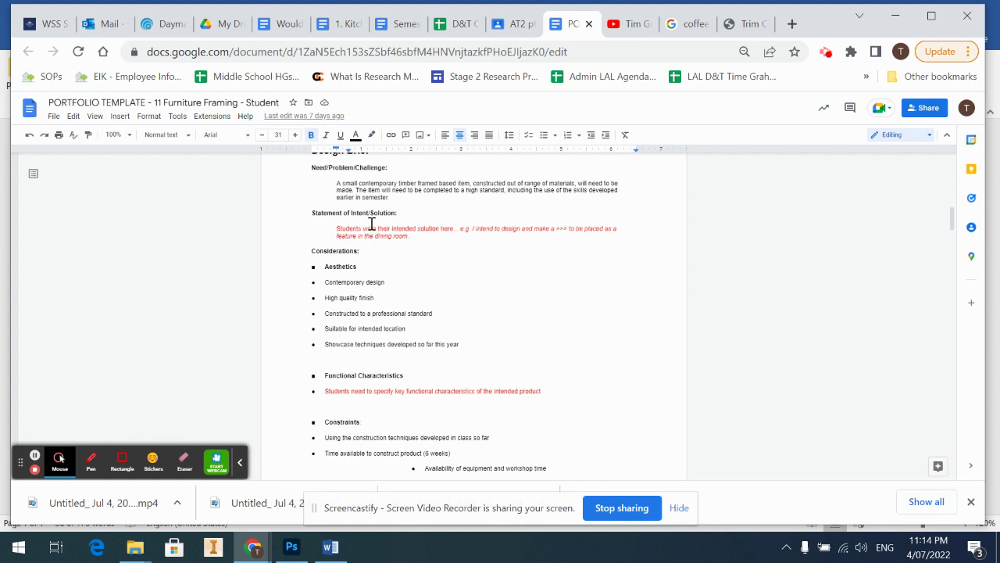
{"action": "scroll", "coordinate": [372, 224], "scroll_direction": "down", "scroll_amount": 1}
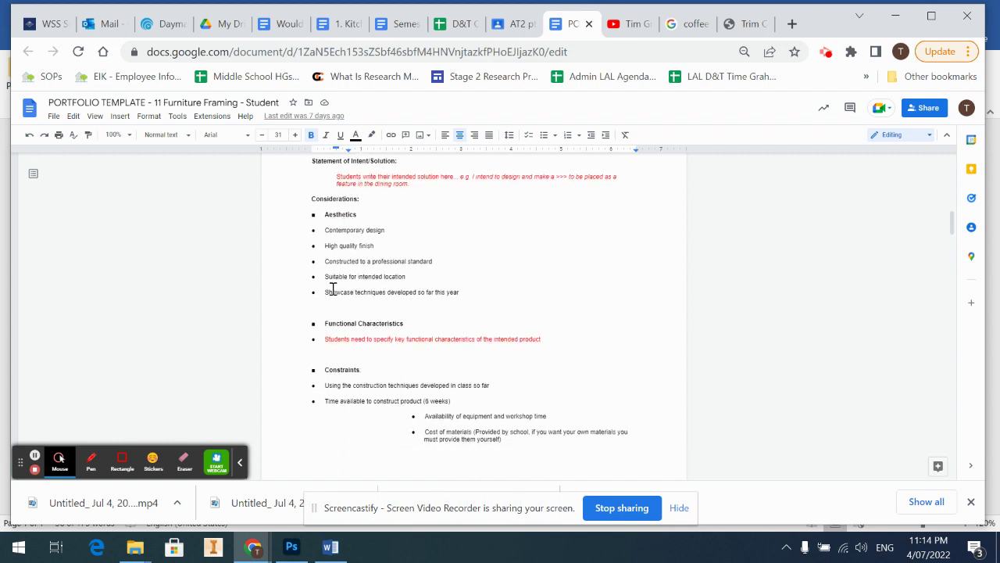
{"action": "scroll", "coordinate": [440, 317], "scroll_direction": "down", "scroll_amount": 1}
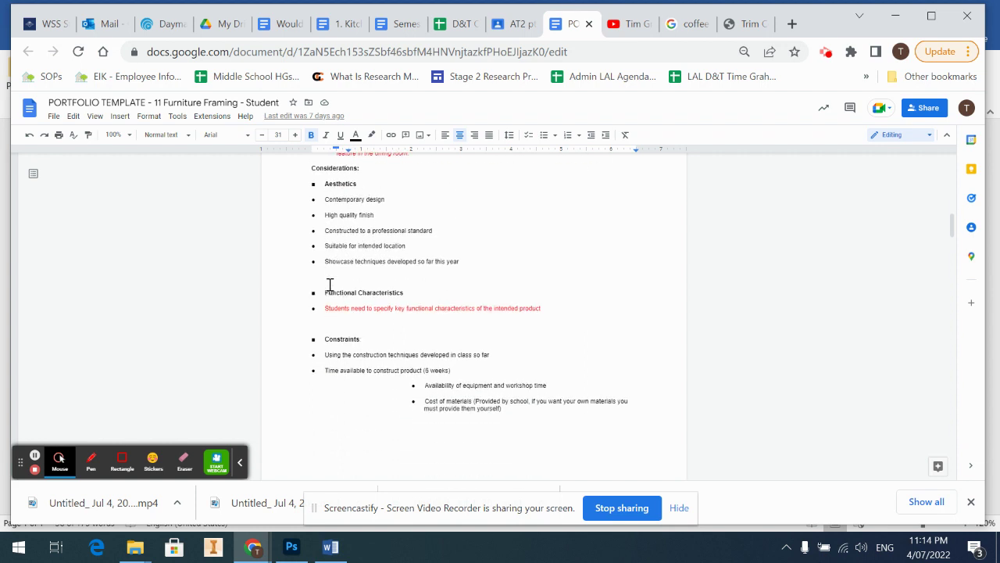
{"action": "scroll", "coordinate": [338, 195], "scroll_direction": "up", "scroll_amount": 1}
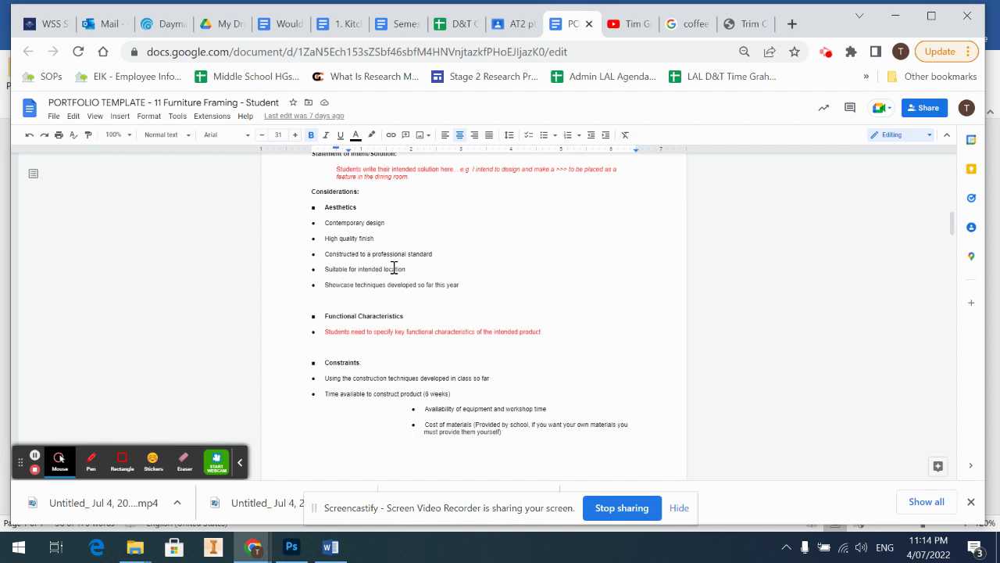
Highlight the words 'intended location' in the brief, then deselect them and dismiss the context menu.
{"action": "left_click_drag", "start_coordinate": [416, 272], "coordinate": [357, 271]}
{"action": "scroll", "coordinate": [391, 199], "scroll_direction": "up", "scroll_amount": 2}
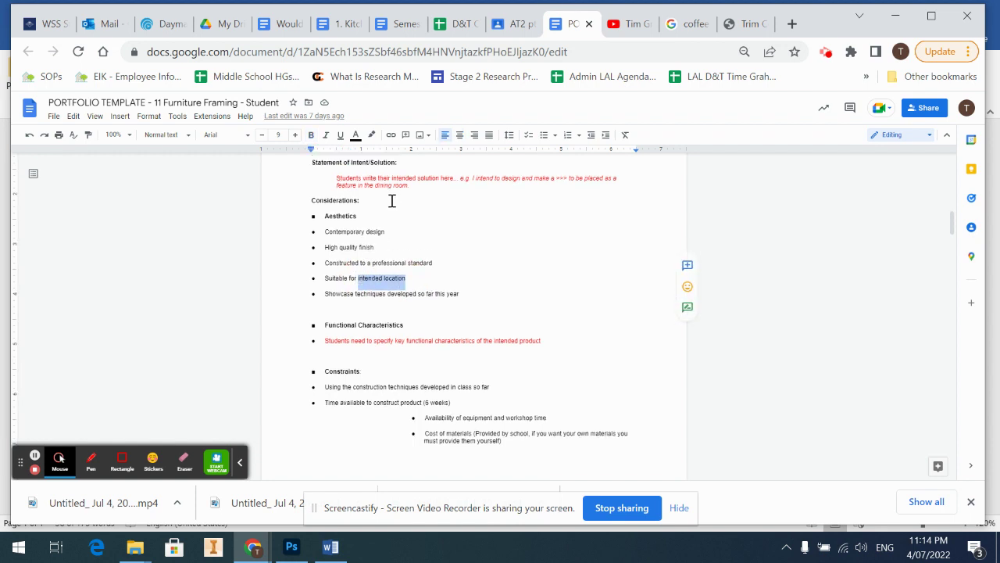
{"action": "left_click", "coordinate": [365, 319]}
{"action": "scroll", "coordinate": [365, 317], "scroll_direction": "down", "scroll_amount": 5}
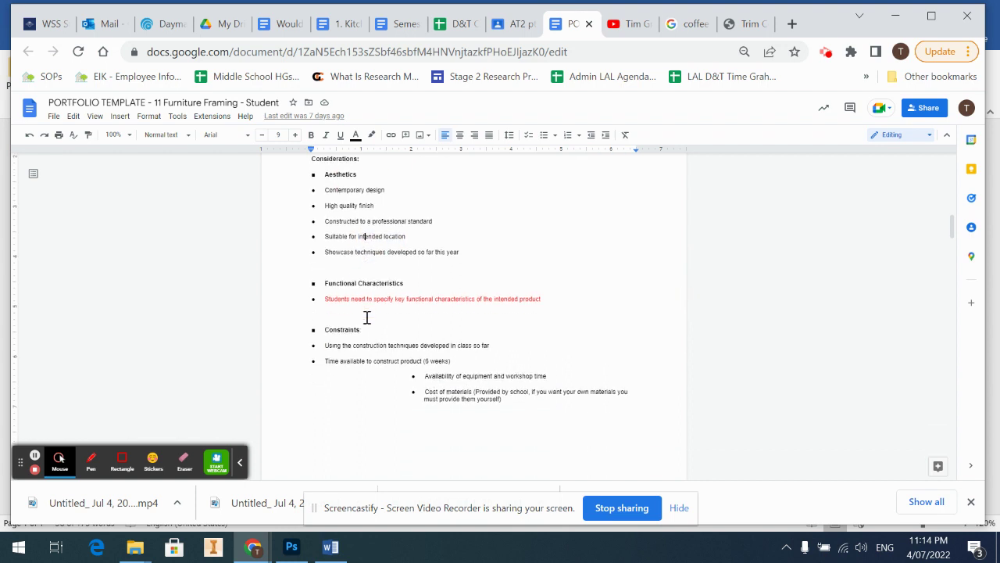
{"action": "right_click", "coordinate": [367, 318]}
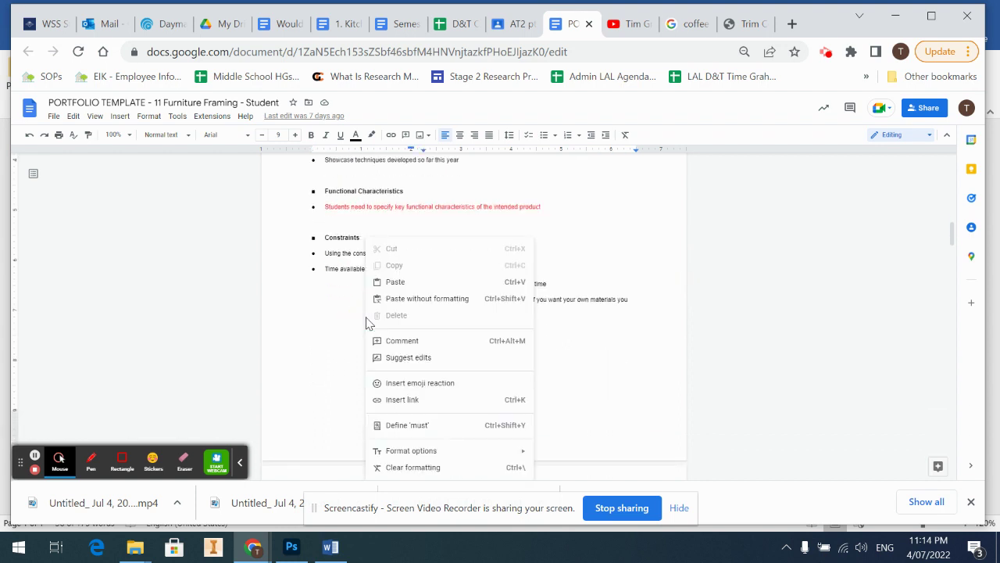
{"action": "left_click", "coordinate": [326, 299]}
{"action": "scroll", "coordinate": [319, 297], "scroll_direction": "up", "scroll_amount": 3}
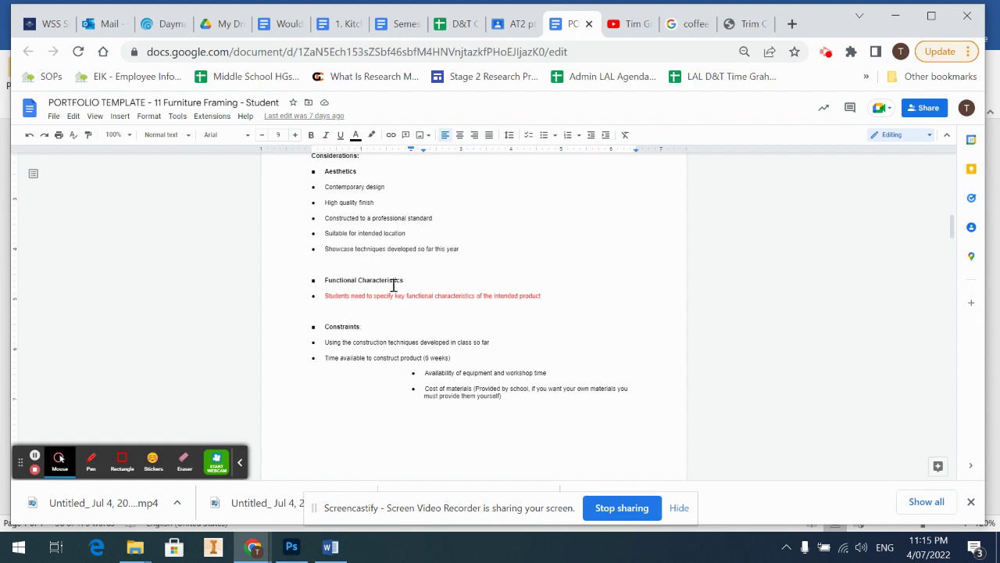
Glance at the Trim Coffee Table page, then scroll further through the coffee table image results.
{"action": "left_click", "coordinate": [744, 23]}
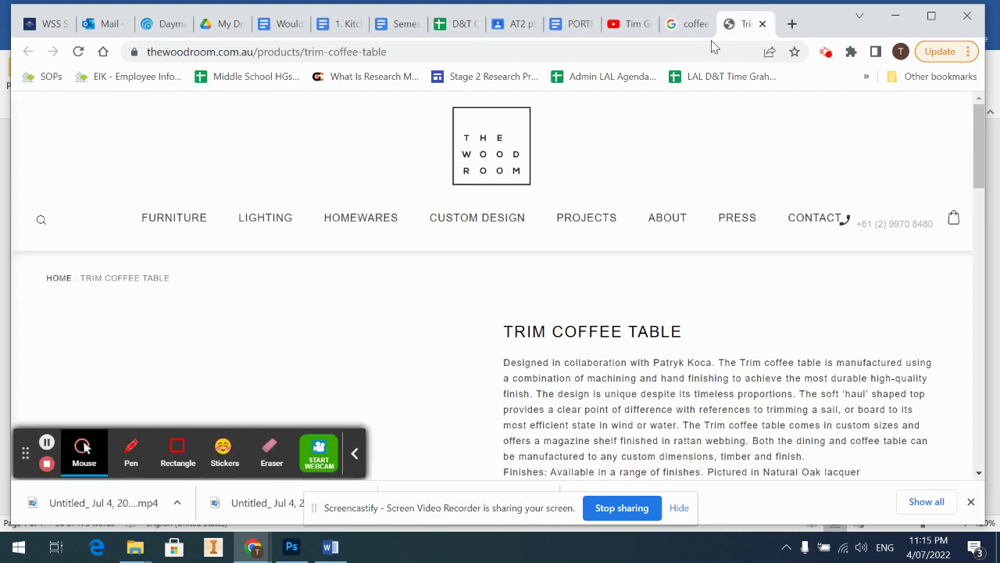
{"action": "left_click", "coordinate": [689, 17]}
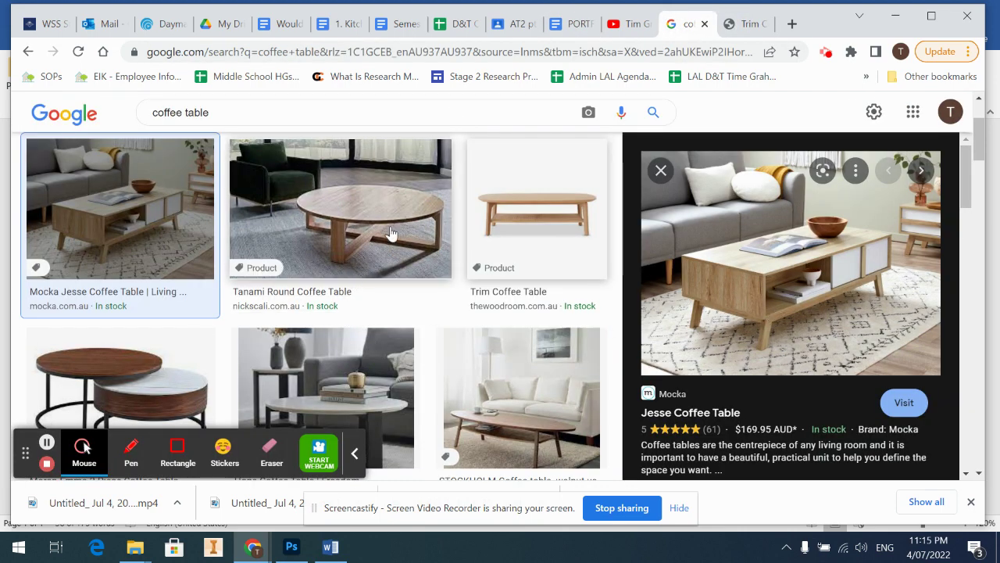
{"action": "scroll", "coordinate": [471, 310], "scroll_direction": "down", "scroll_amount": 2}
{"action": "scroll", "coordinate": [346, 322], "scroll_direction": "down", "scroll_amount": 5}
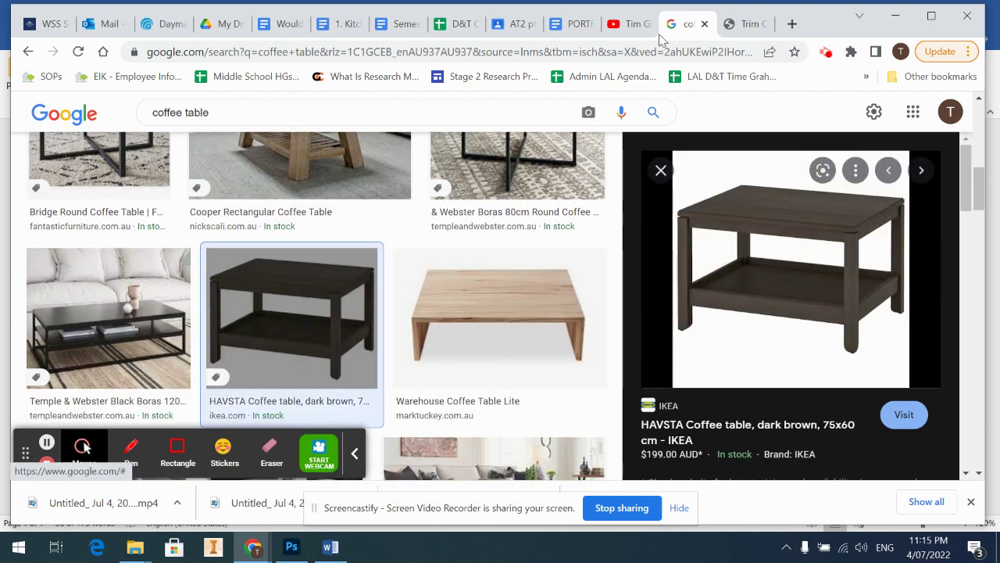
Switch back to the portfolio template and scroll to its Considerations and Constraints bullets.
{"action": "left_click", "coordinate": [556, 26]}
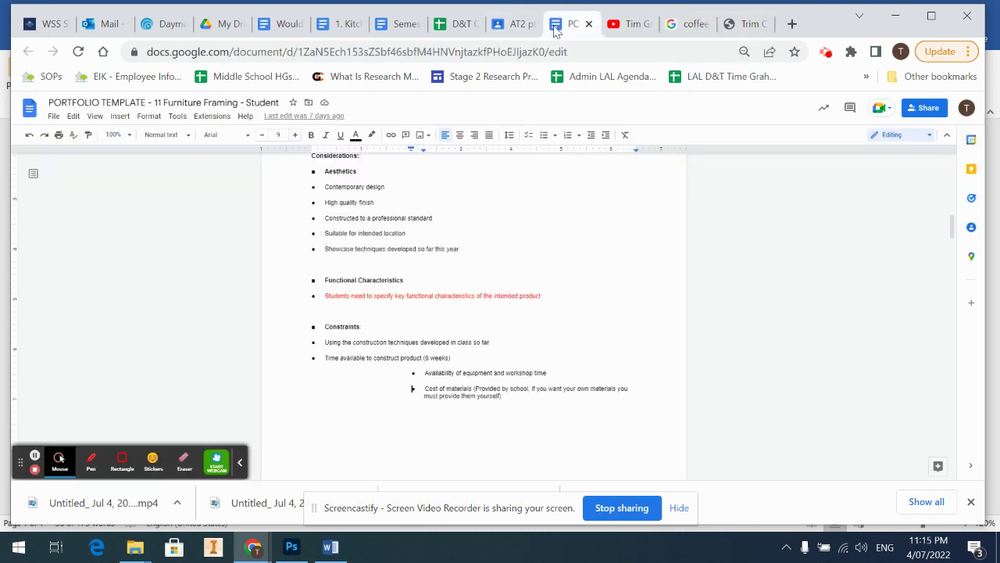
{"action": "scroll", "coordinate": [407, 309], "scroll_direction": "down", "scroll_amount": 3}
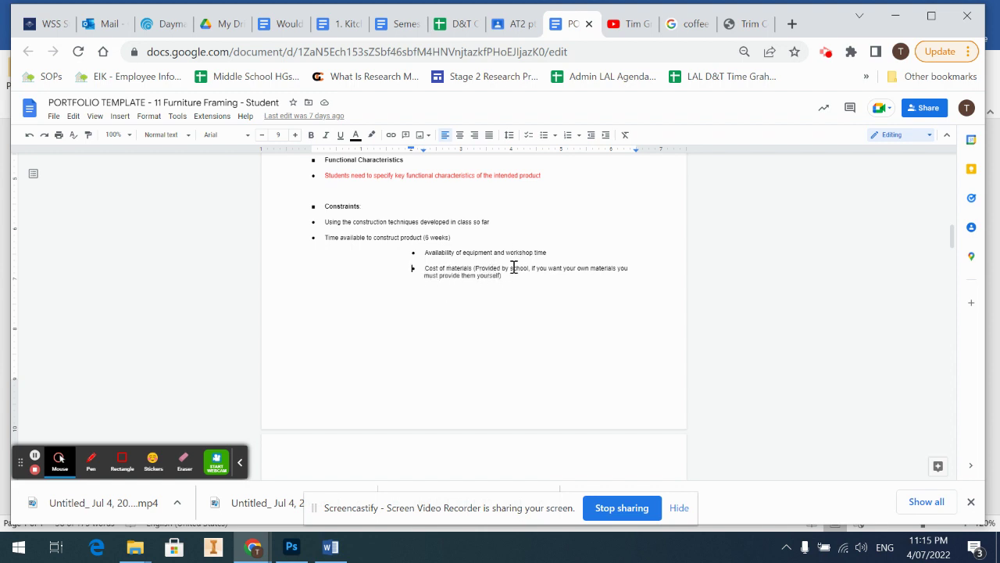
{"action": "scroll", "coordinate": [463, 268], "scroll_direction": "up", "scroll_amount": 3}
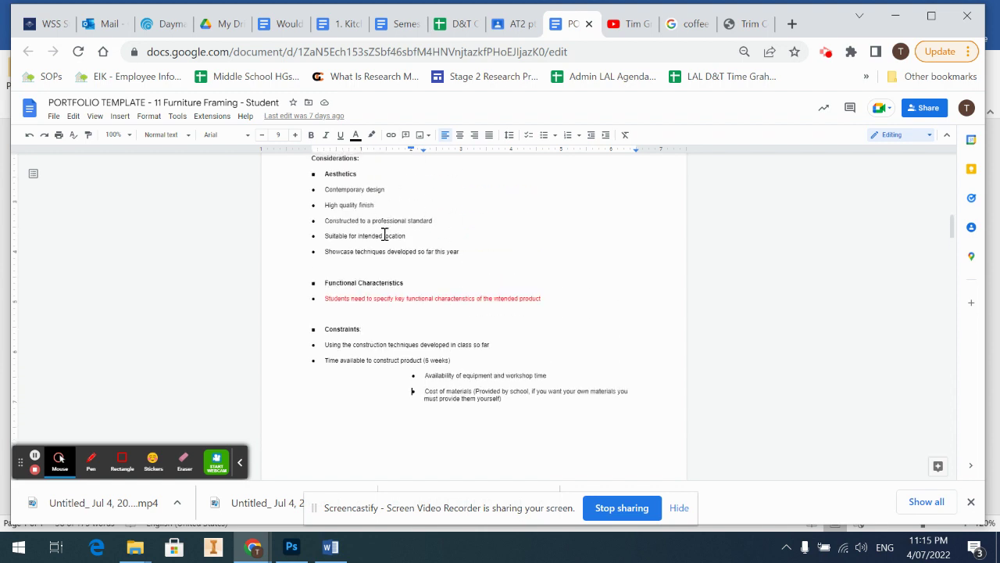
{"action": "scroll", "coordinate": [464, 404], "scroll_direction": "down", "scroll_amount": 10}
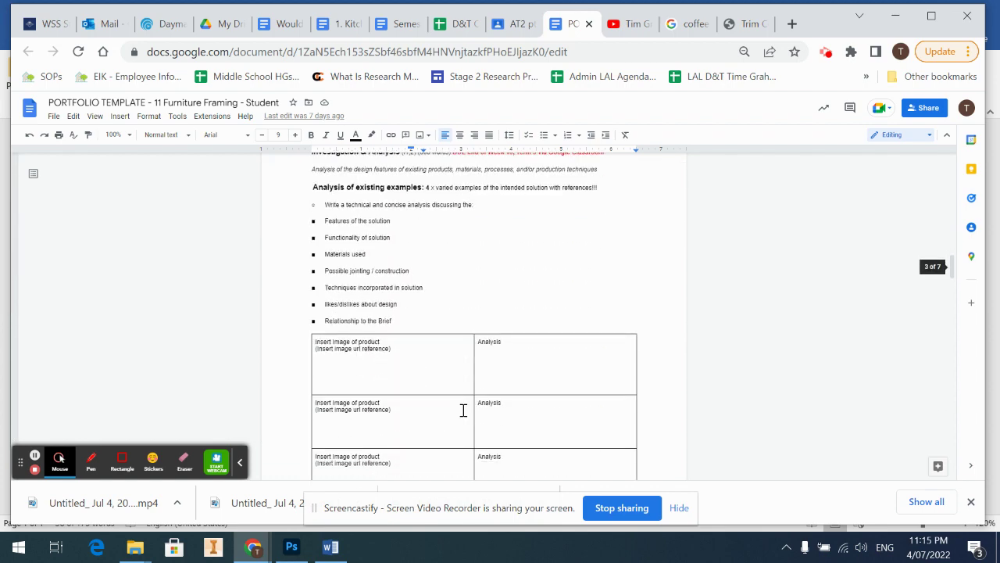
Scroll past the Analysis of existing examples table to the Required Machinery table.
{"action": "scroll", "coordinate": [464, 410], "scroll_direction": "down", "scroll_amount": 6}
{"action": "scroll", "coordinate": [464, 410], "scroll_direction": "up", "scroll_amount": 4}
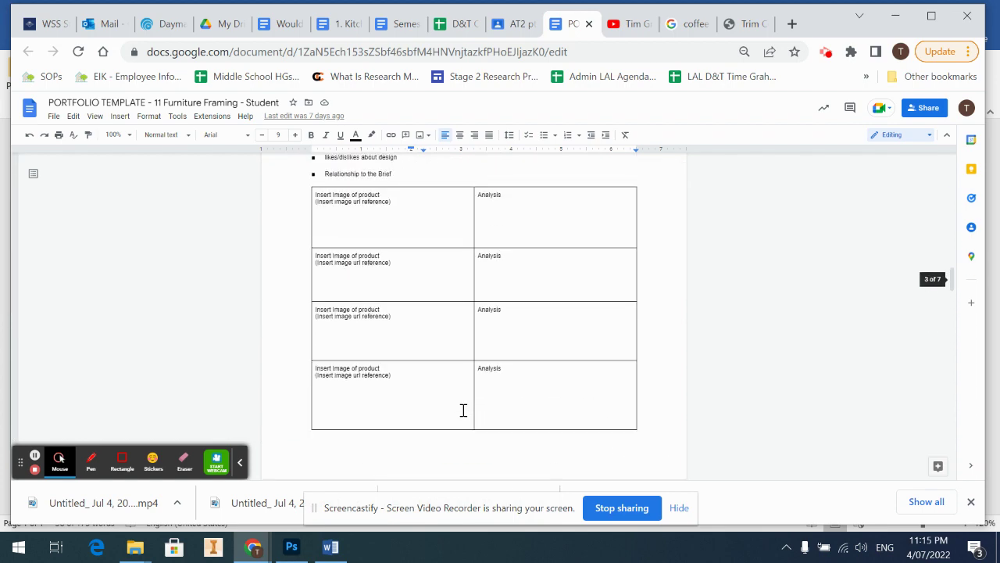
{"action": "scroll", "coordinate": [463, 410], "scroll_direction": "up", "scroll_amount": 8}
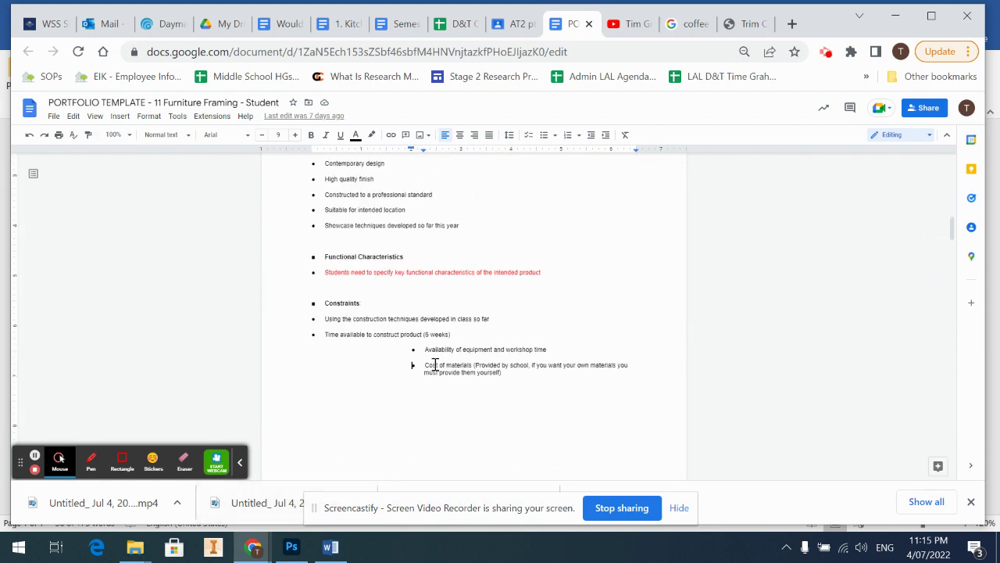
{"action": "scroll", "coordinate": [433, 364], "scroll_direction": "up", "scroll_amount": 4}
{"action": "scroll", "coordinate": [357, 352], "scroll_direction": "down", "scroll_amount": 10}
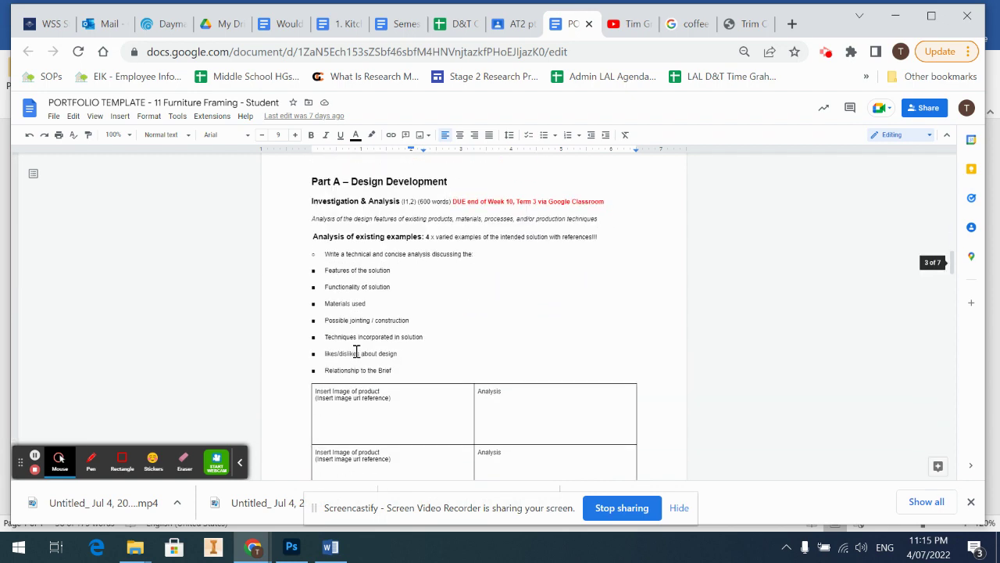
{"action": "scroll", "coordinate": [367, 403], "scroll_direction": "up", "scroll_amount": 3}
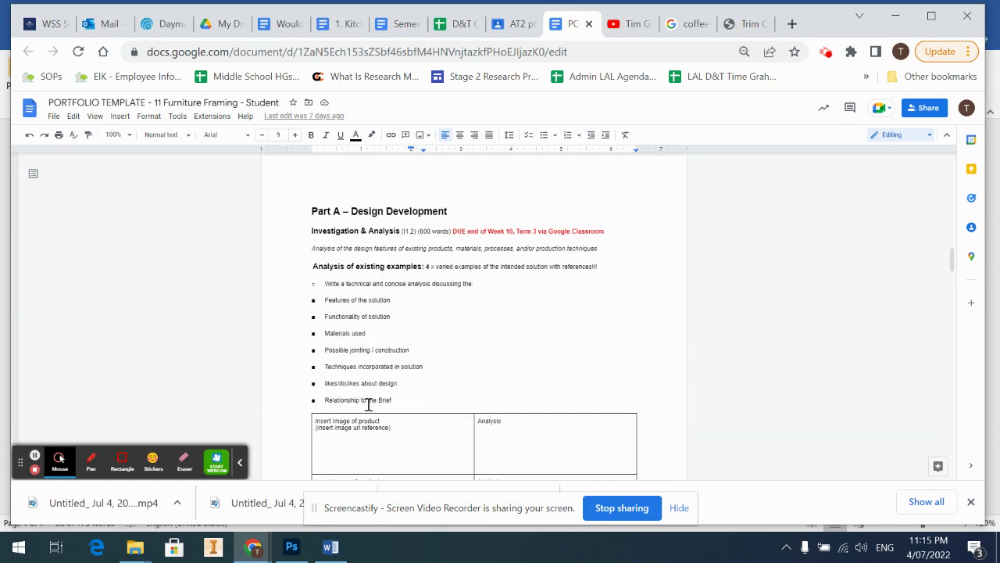
{"action": "scroll", "coordinate": [383, 353], "scroll_direction": "down", "scroll_amount": 10}
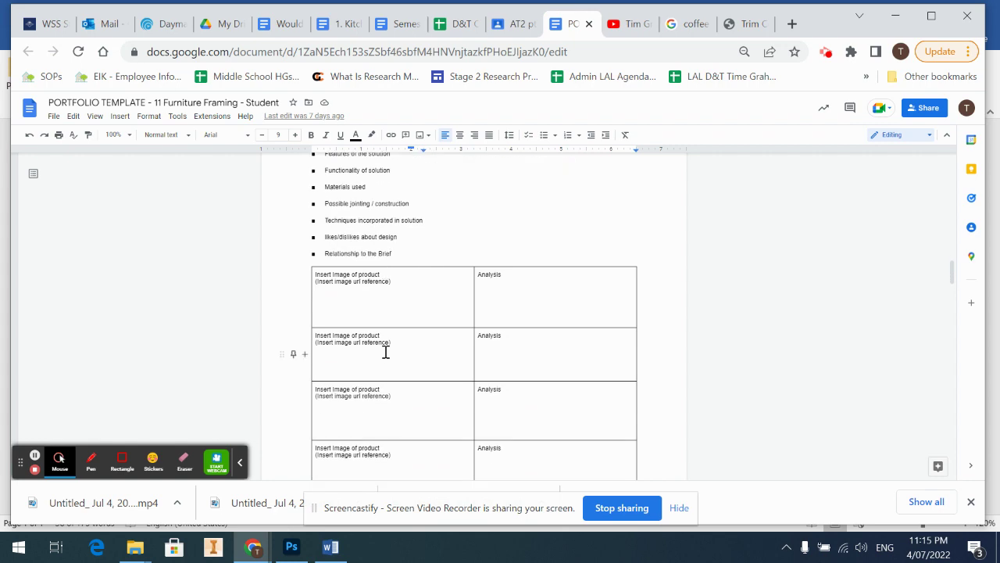
{"action": "scroll", "coordinate": [385, 352], "scroll_direction": "down", "scroll_amount": 4}
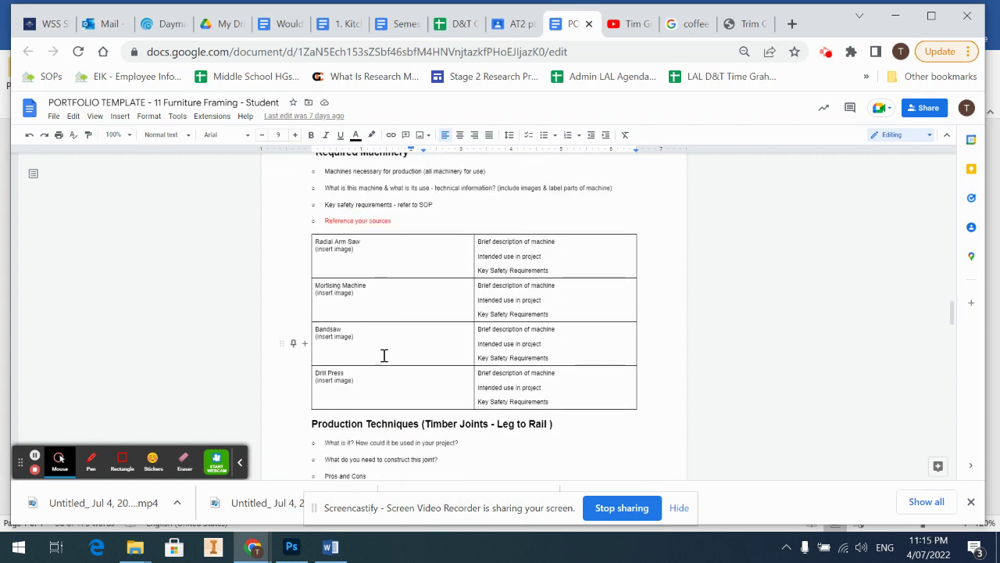